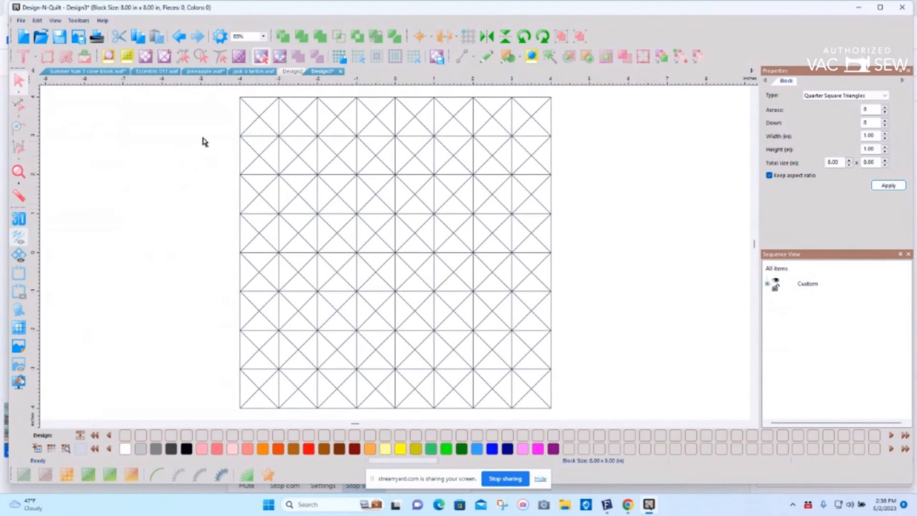
# Step: Merge the small triangles in the block's upper-right and upper-left corners into one corner triangle each, spanning three squares per side
pyautogui.click(281, 57)
pyautogui.moveTo(436, 89)
pyautogui.mouseDown()
pyautogui.moveTo(421, 102)
pyautogui.moveTo(486, 178)
pyautogui.moveTo(552, 220)
pyautogui.moveTo(579, 187)
pyautogui.moveTo(569, 102)
pyautogui.moveTo(562, 109)
pyautogui.moveTo(553, 95)
pyautogui.moveTo(524, 89)
pyautogui.moveTo(488, 89)
pyautogui.mouseUp()
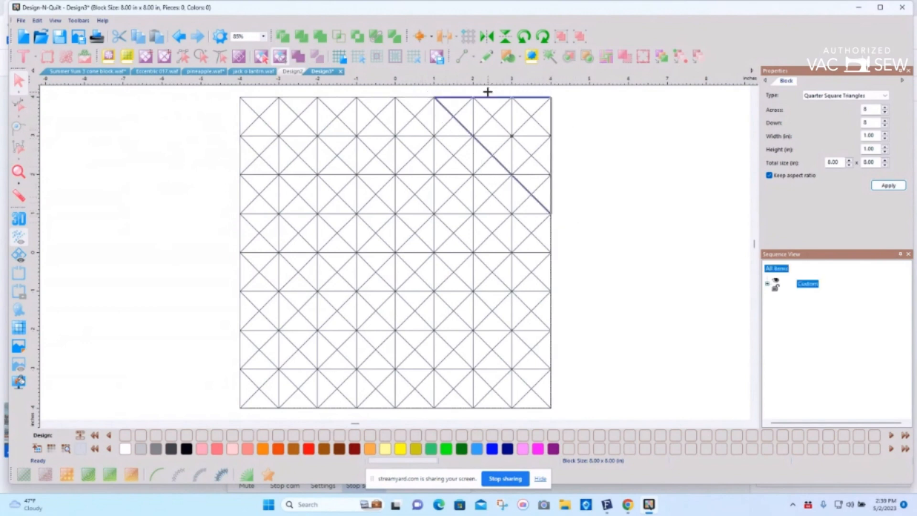
pyautogui.click(300, 56)
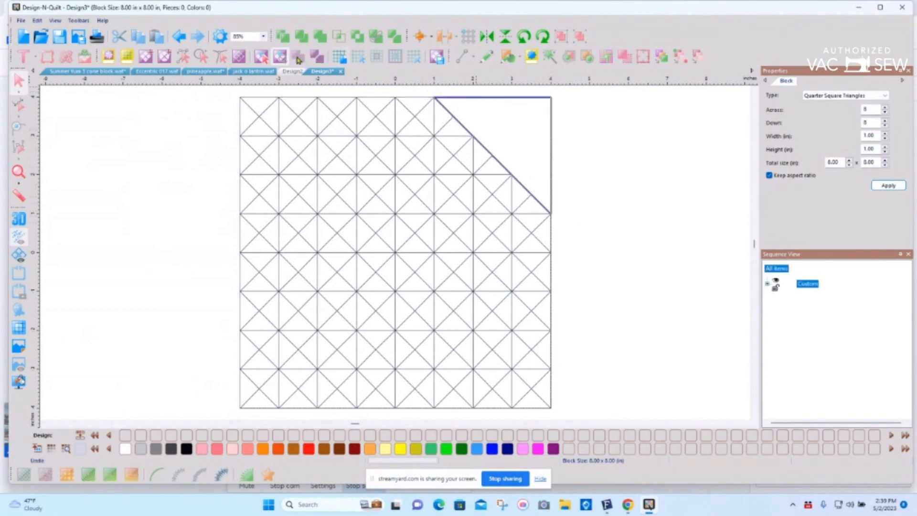
pyautogui.moveTo(221, 95)
pyautogui.mouseDown()
pyautogui.moveTo(314, 88)
pyautogui.moveTo(362, 95)
pyautogui.moveTo(366, 108)
pyautogui.moveTo(241, 225)
pyautogui.moveTo(221, 183)
pyautogui.moveTo(225, 134)
pyautogui.mouseUp()
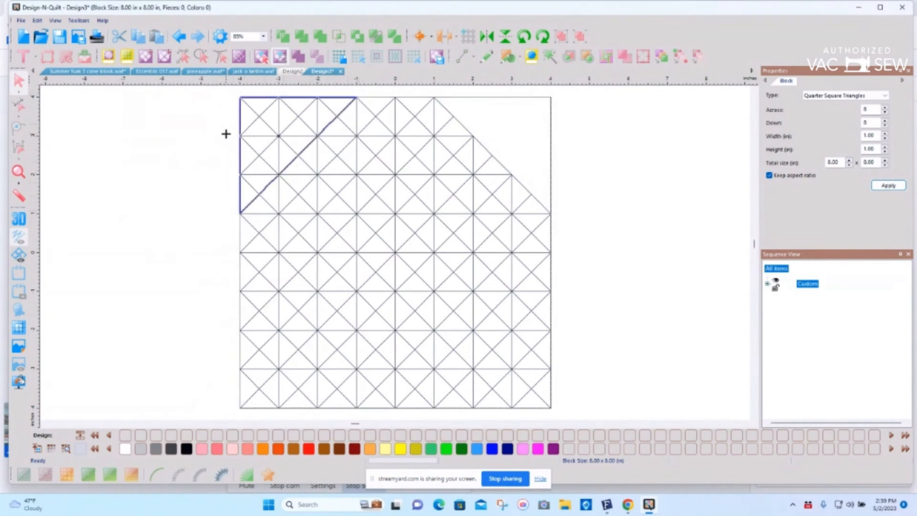
pyautogui.click(300, 57)
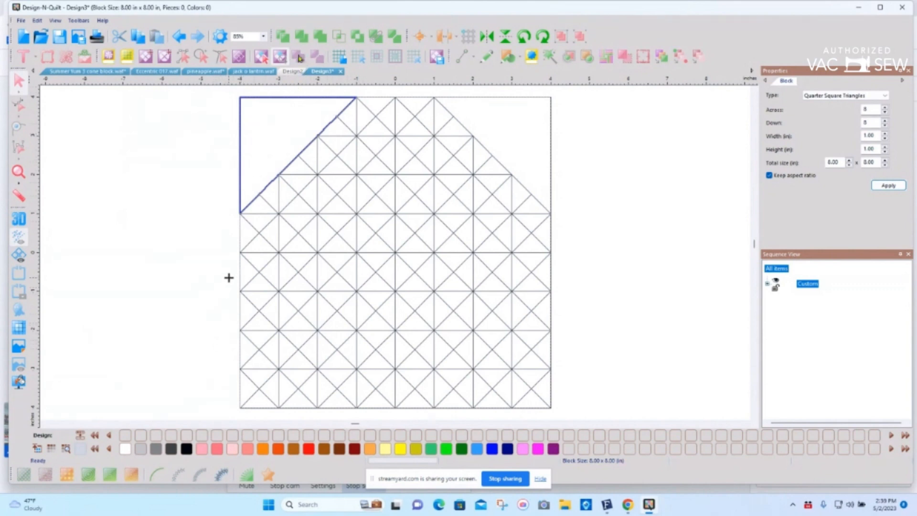
# Step: Merge the small triangles in the block's lower-left and lower-right corners into matching three-square corner triangles
pyautogui.moveTo(229, 277)
pyautogui.mouseDown()
pyautogui.moveTo(314, 340)
pyautogui.moveTo(357, 409)
pyautogui.moveTo(329, 417)
pyautogui.moveTo(228, 412)
pyautogui.moveTo(235, 291)
pyautogui.mouseUp()
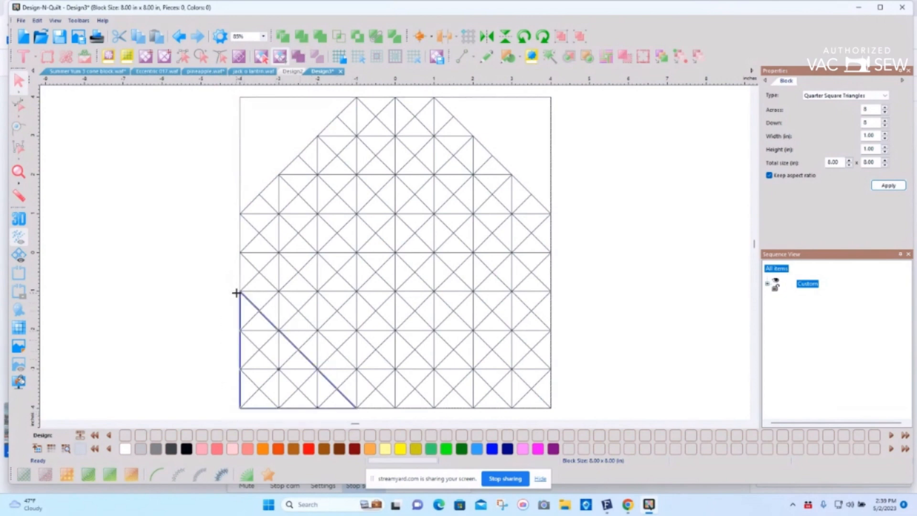
pyautogui.click(300, 58)
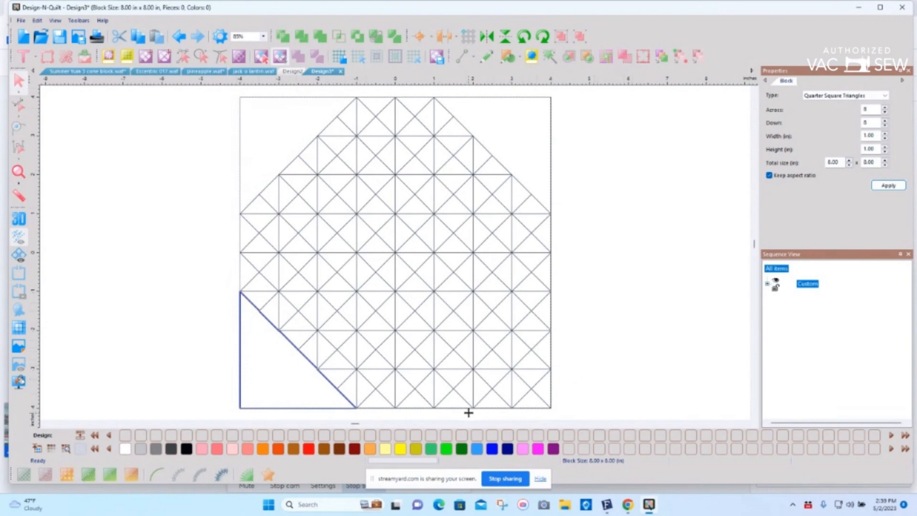
pyautogui.moveTo(469, 412)
pyautogui.mouseDown()
pyautogui.moveTo(423, 408)
pyautogui.moveTo(425, 391)
pyautogui.moveTo(547, 281)
pyautogui.moveTo(562, 289)
pyautogui.moveTo(583, 340)
pyautogui.moveTo(572, 383)
pyautogui.mouseUp()
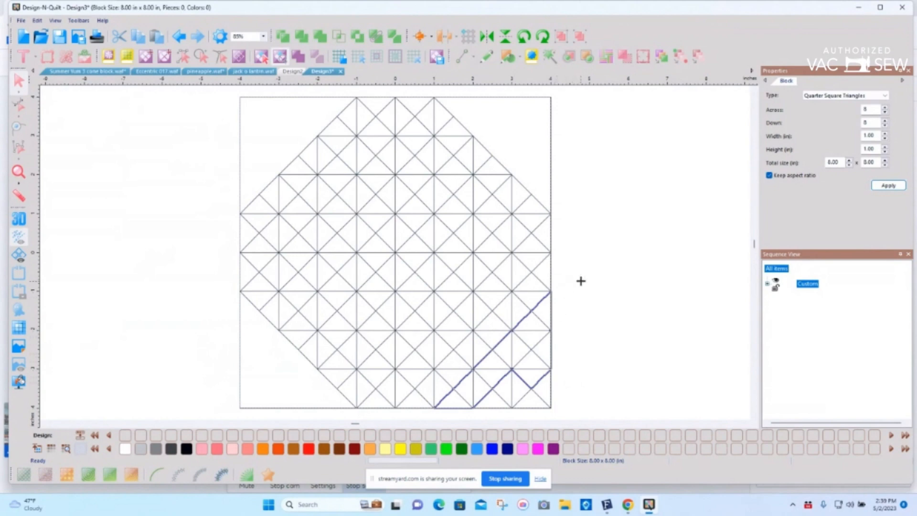
pyautogui.moveTo(582, 281)
pyautogui.mouseDown()
pyautogui.moveTo(538, 290)
pyautogui.moveTo(505, 313)
pyautogui.moveTo(418, 408)
pyautogui.moveTo(437, 415)
pyautogui.moveTo(574, 410)
pyautogui.moveTo(571, 279)
pyautogui.mouseUp()
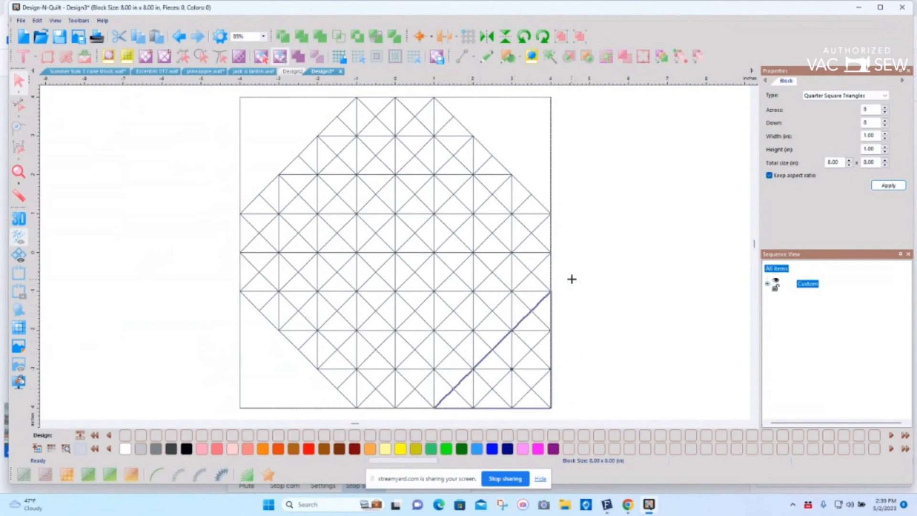
pyautogui.click(299, 57)
# Step: Select all small triangles between the four corner pieces, including those missed along the lower edge, and merge them into one central octagon
pyautogui.moveTo(342, 90)
pyautogui.mouseDown()
pyautogui.moveTo(219, 208)
pyautogui.moveTo(224, 257)
pyautogui.moveTo(235, 302)
pyautogui.moveTo(259, 337)
pyautogui.moveTo(367, 415)
pyautogui.moveTo(399, 416)
pyautogui.moveTo(520, 373)
pyautogui.moveTo(557, 337)
pyautogui.moveTo(582, 263)
pyautogui.moveTo(538, 177)
pyautogui.moveTo(463, 96)
pyautogui.moveTo(358, 93)
pyautogui.mouseUp()
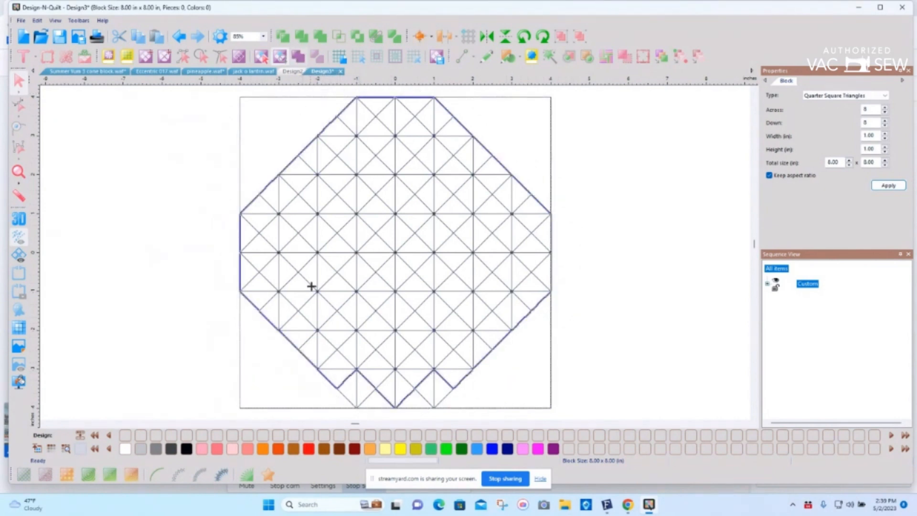
pyautogui.click(350, 386)
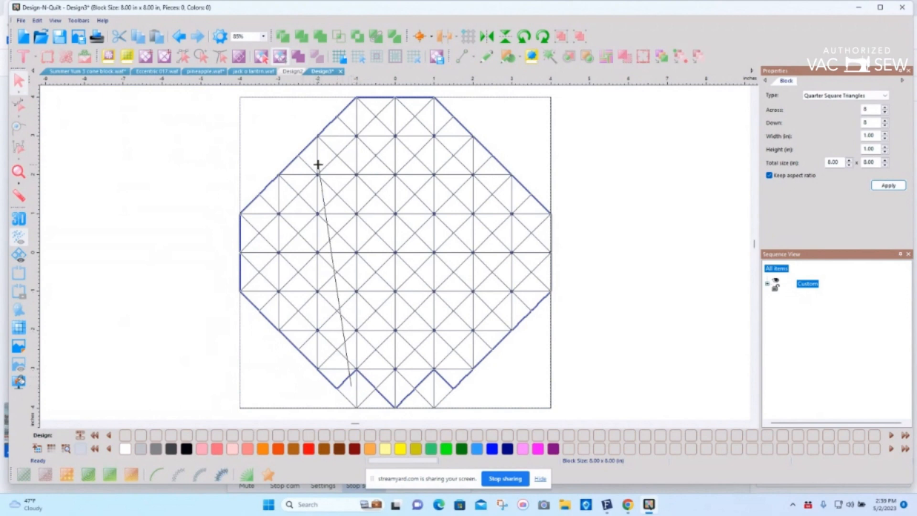
pyautogui.click(261, 56)
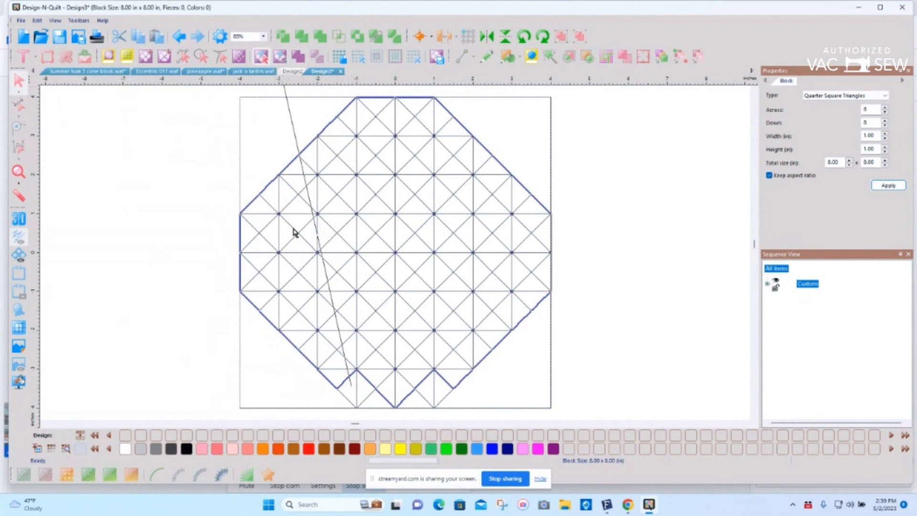
pyautogui.click(351, 387)
pyautogui.click(361, 391)
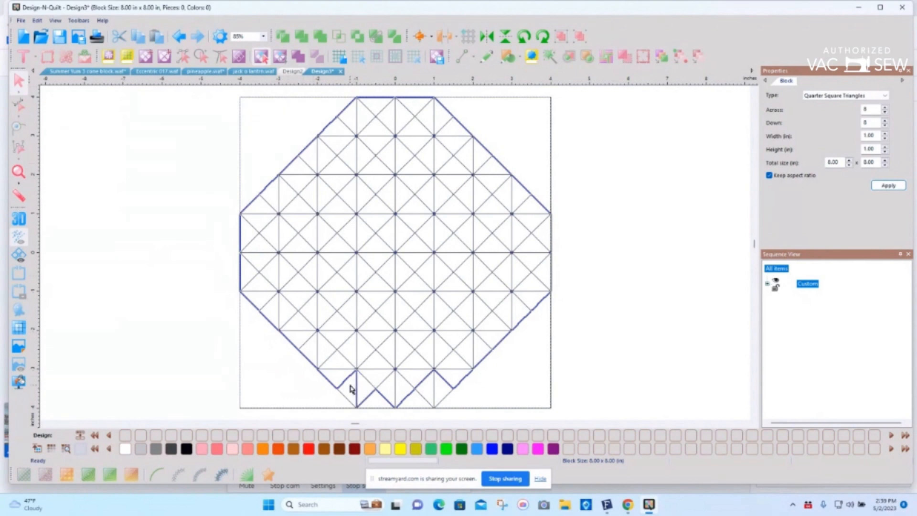
pyautogui.click(374, 401)
pyautogui.click(352, 381)
pyautogui.click(416, 402)
pyautogui.click(428, 389)
pyautogui.click(442, 387)
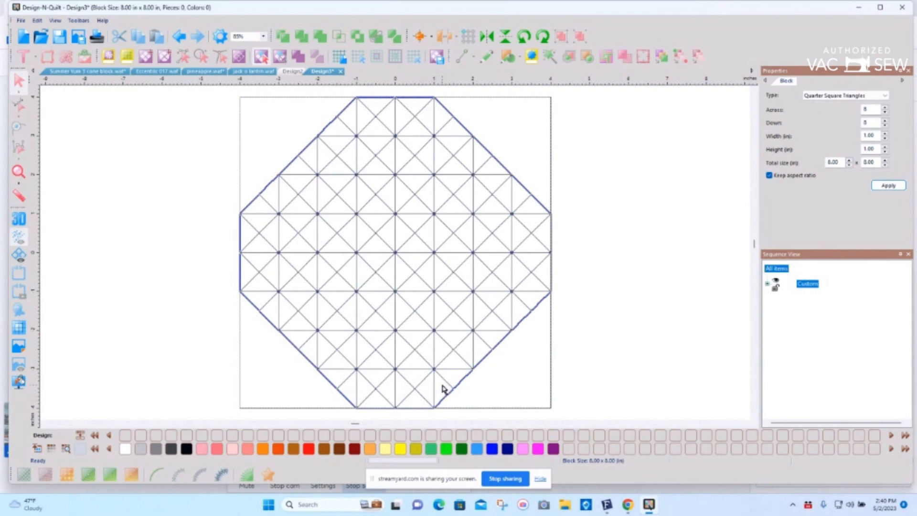
pyautogui.click(299, 56)
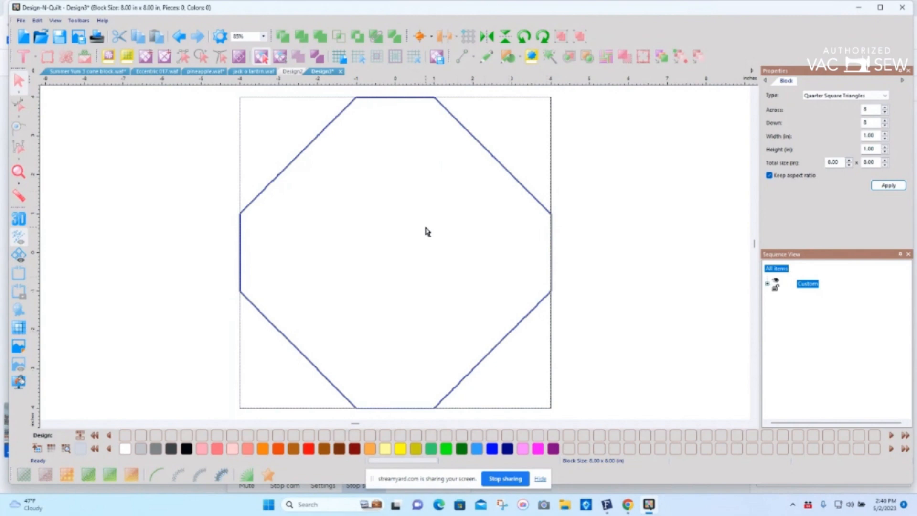
# Step: Fill the central octagon with the Floral 002 fabric
pyautogui.click(38, 449)
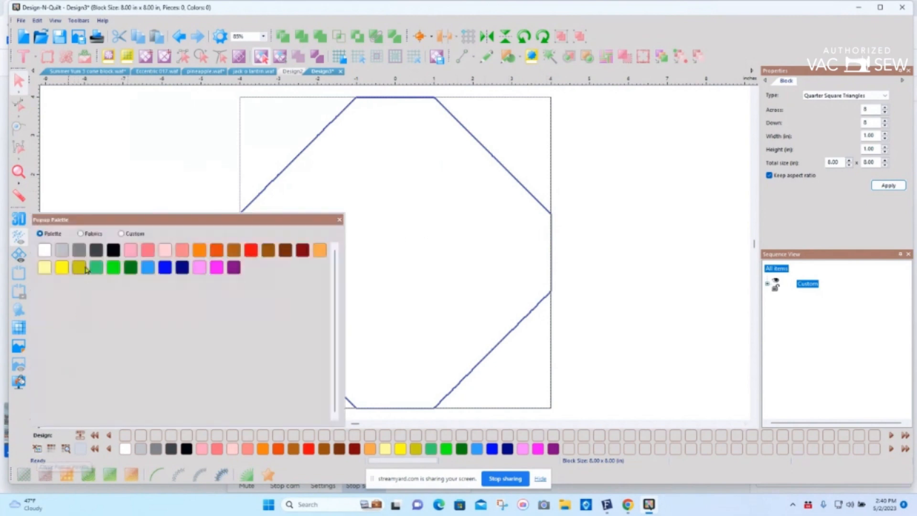
pyautogui.click(81, 233)
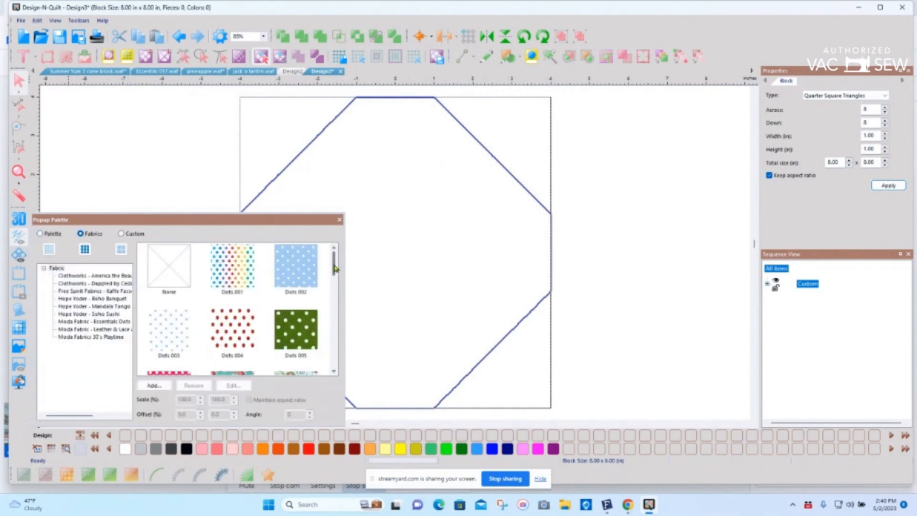
pyautogui.moveTo(335, 269); pyautogui.dragTo(337, 285)
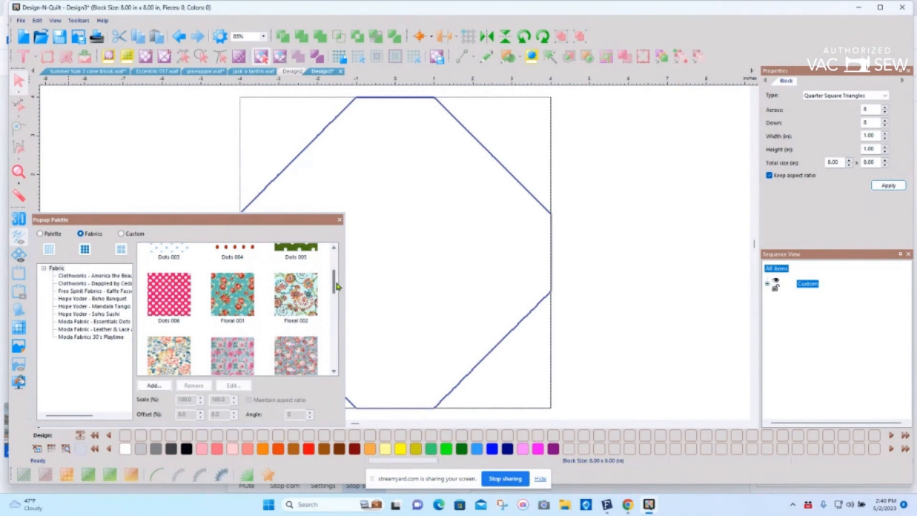
pyautogui.click(295, 300)
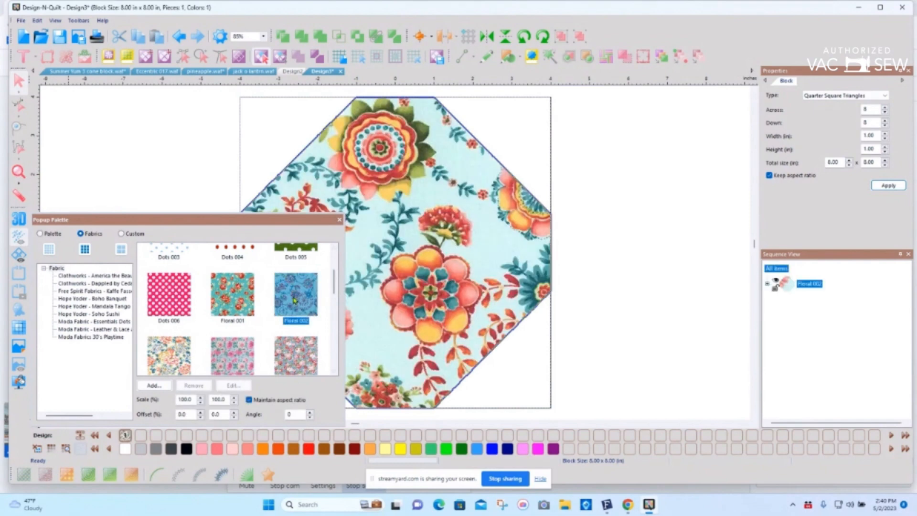
pyautogui.click(340, 219)
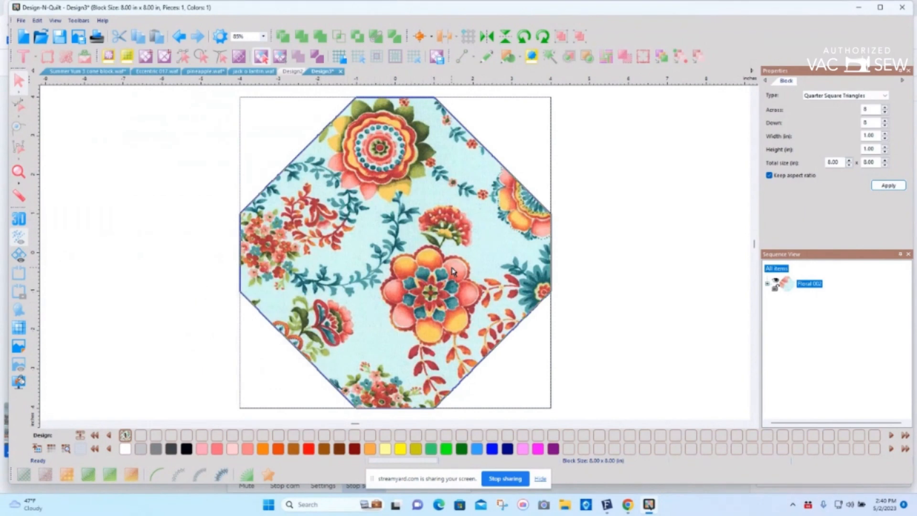
# Step: Fill the four corner triangles with Viking Palette 21 Light Yellow and deselect them
pyautogui.click(293, 119)
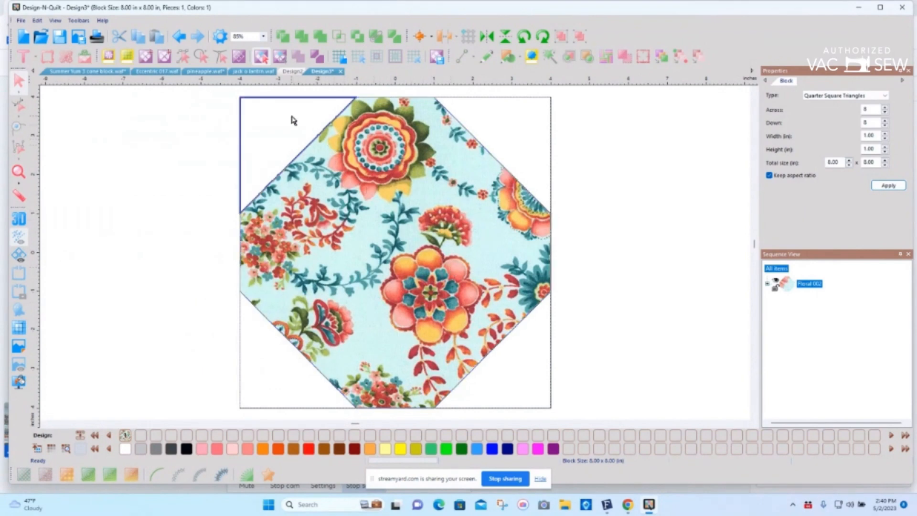
pyautogui.keyDown('shift'); pyautogui.click(516, 134); pyautogui.keyUp('shift')
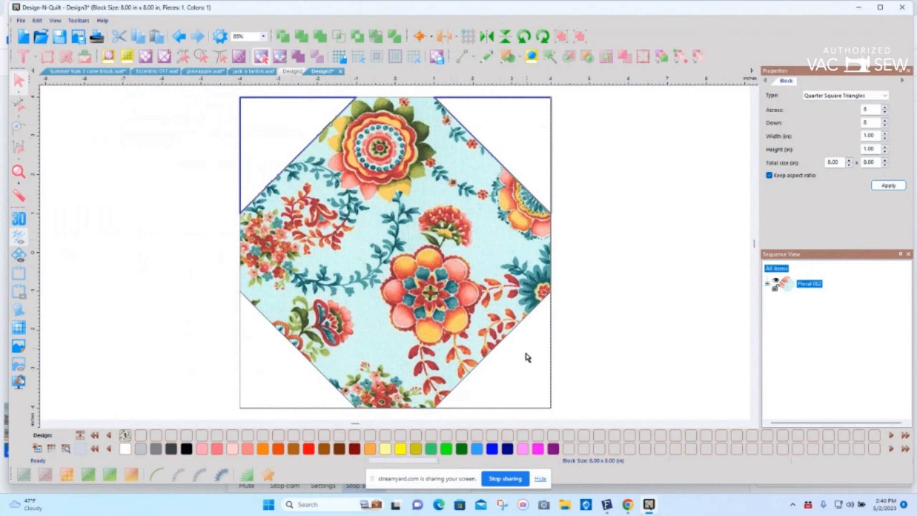
pyautogui.keyDown('shift'); pyautogui.click(526, 361); pyautogui.keyUp('shift')
pyautogui.keyDown('shift'); pyautogui.click(281, 376); pyautogui.keyUp('shift')
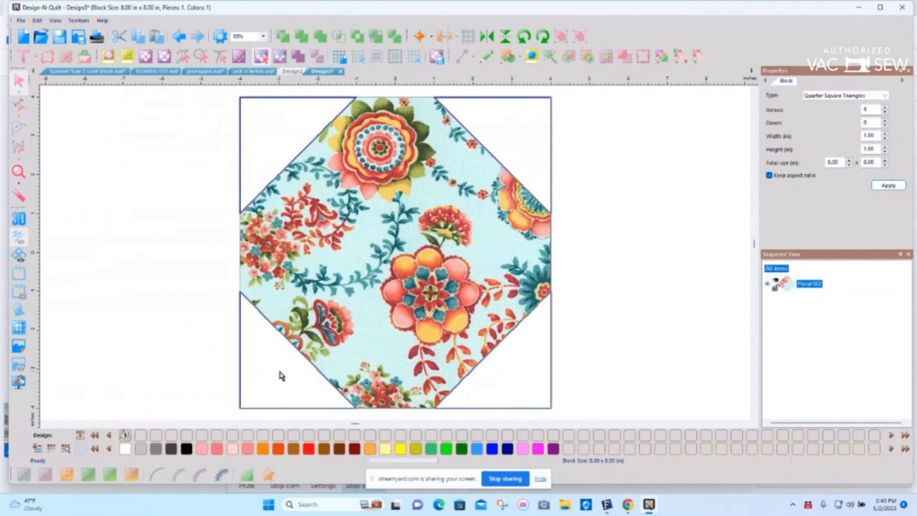
pyautogui.click(400, 452)
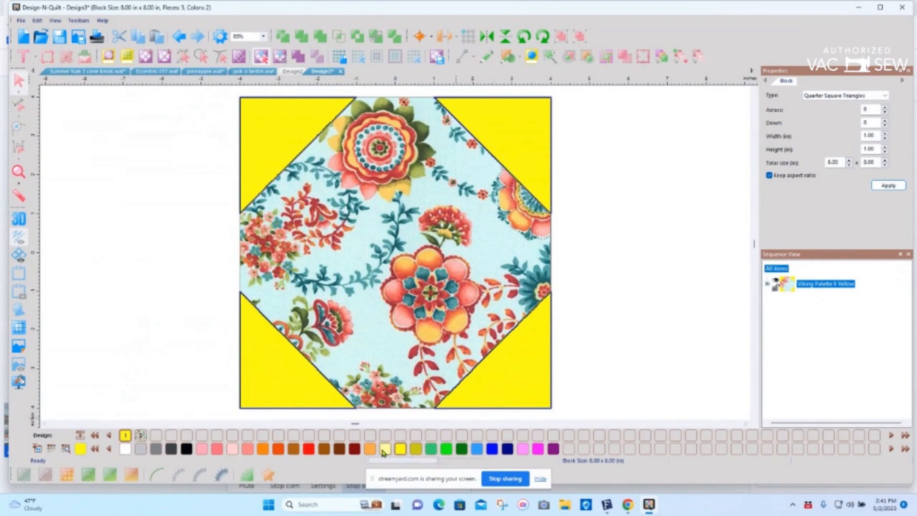
pyautogui.click(386, 451)
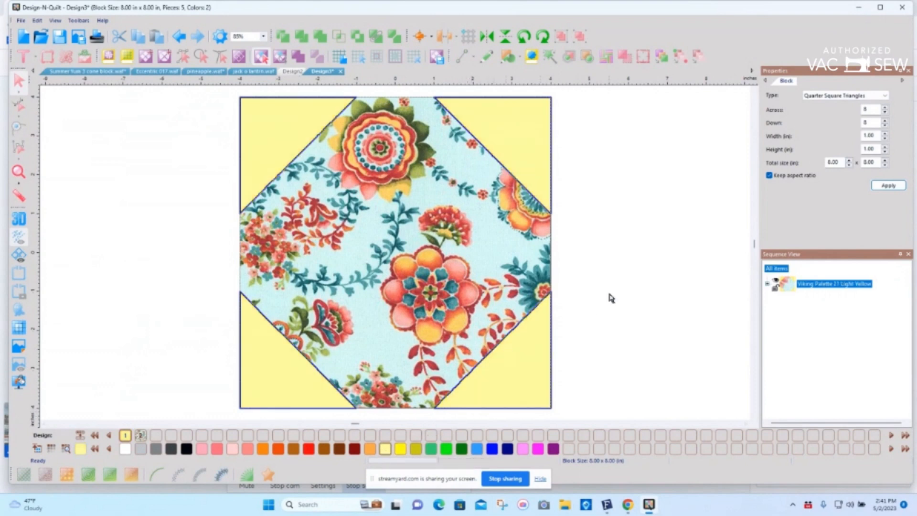
pyautogui.click(624, 287)
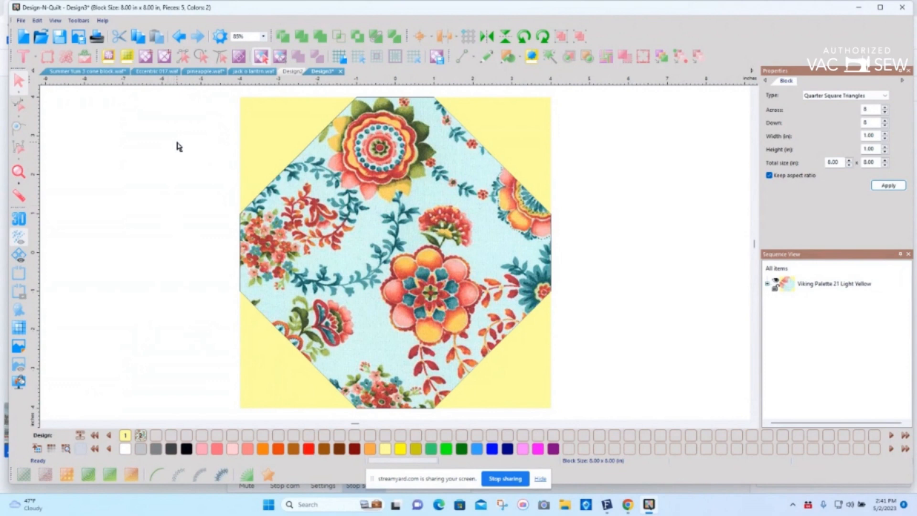
# Step: Automatically assign the foundation piecing order for the block's pieces
pyautogui.click(238, 58)
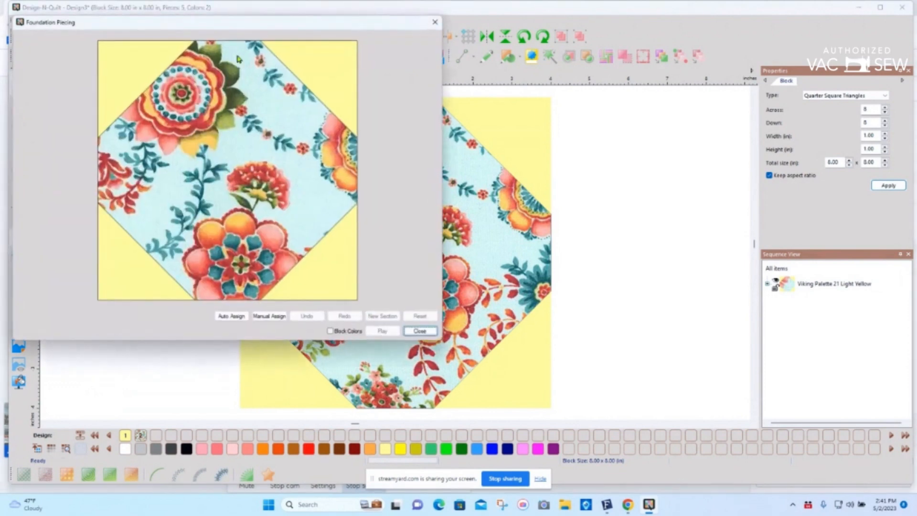
pyautogui.click(233, 317)
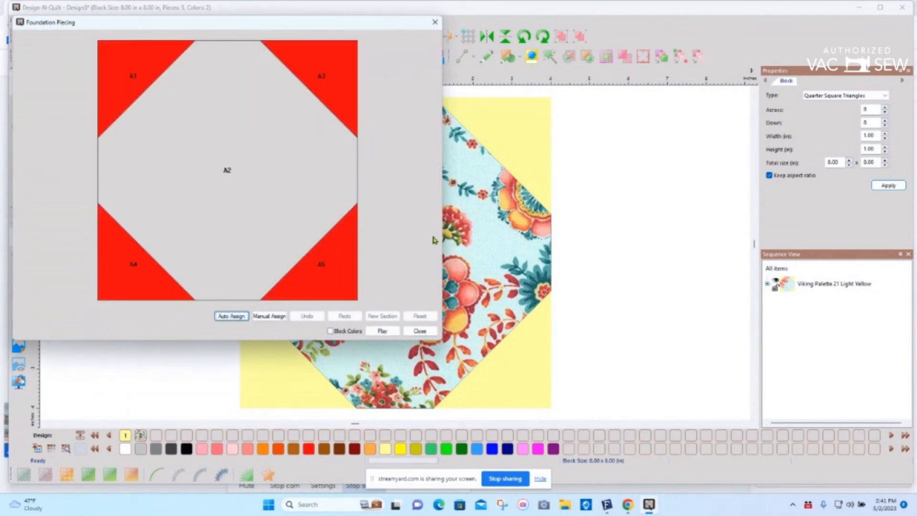
pyautogui.click(420, 331)
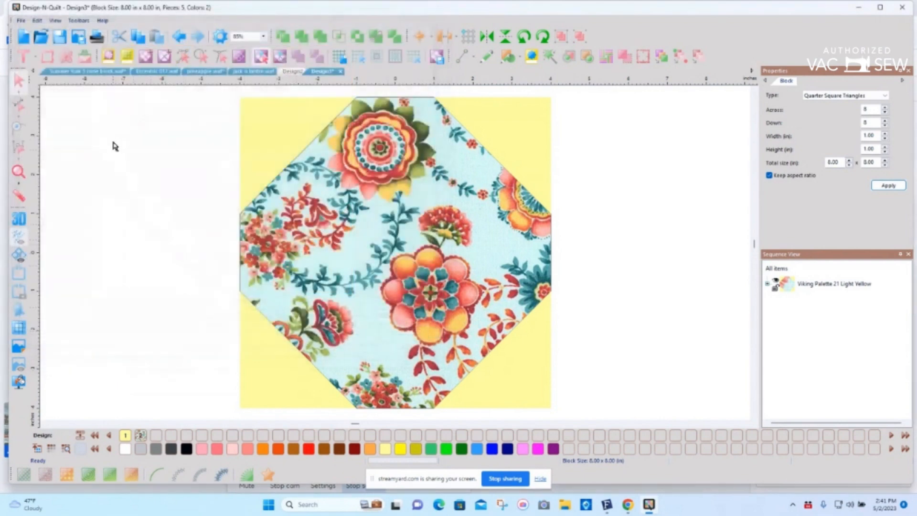
# Step: Preview the block's printout, examining the fabric summary and the block template pages
pyautogui.click(97, 37)
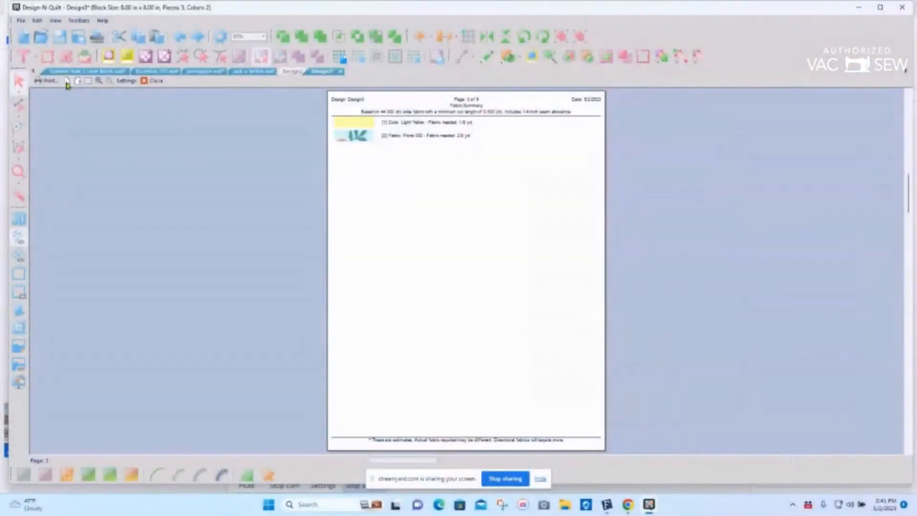
pyautogui.click(67, 83)
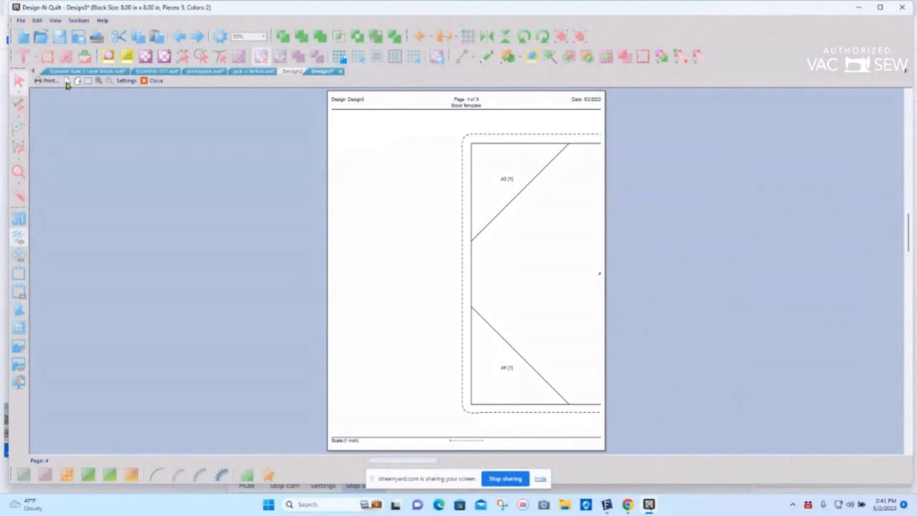
pyautogui.click(67, 81)
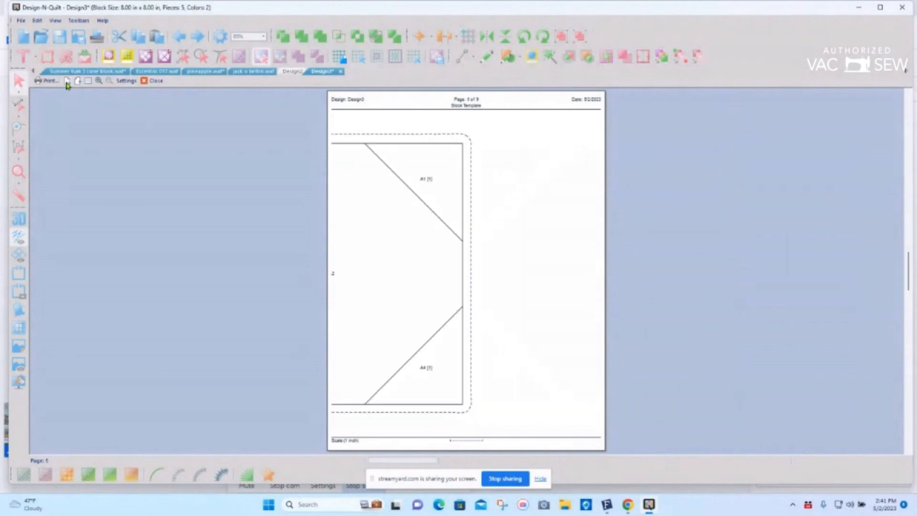
pyautogui.click(157, 81)
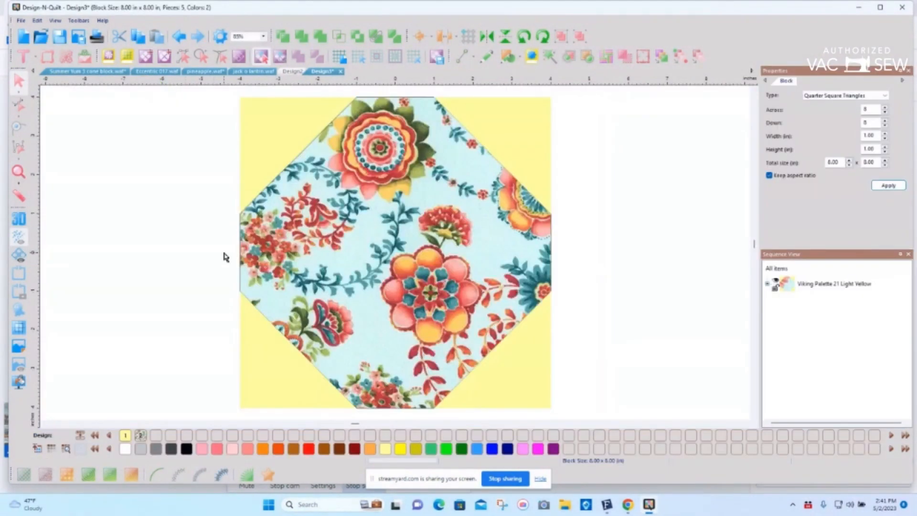